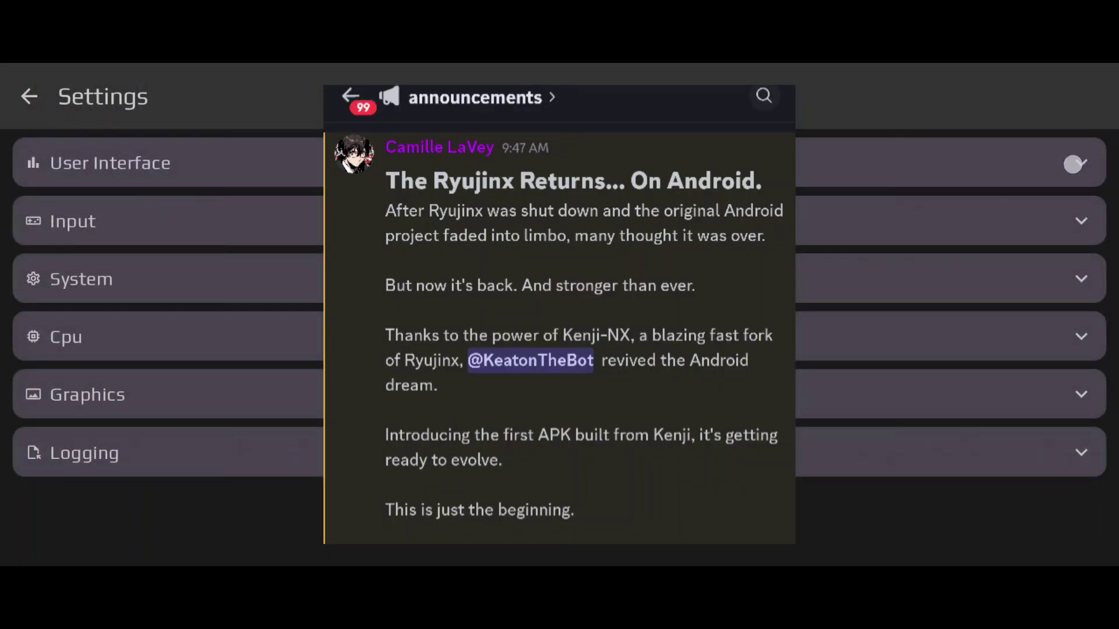
Allow Kenji-NX to use POCO F4 GT's SwitchRom folder for games, then begin Install Keys
{"action": "left_click", "coordinate": [1074, 164]}
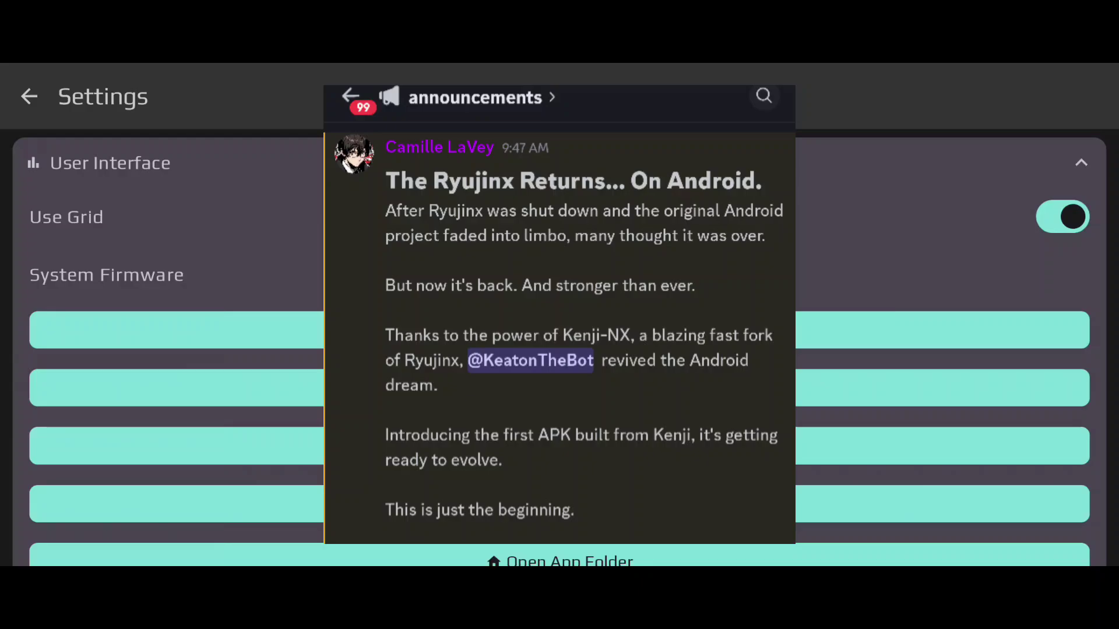
{"action": "left_click", "coordinate": [175, 330]}
{"action": "left_click", "coordinate": [72, 116]}
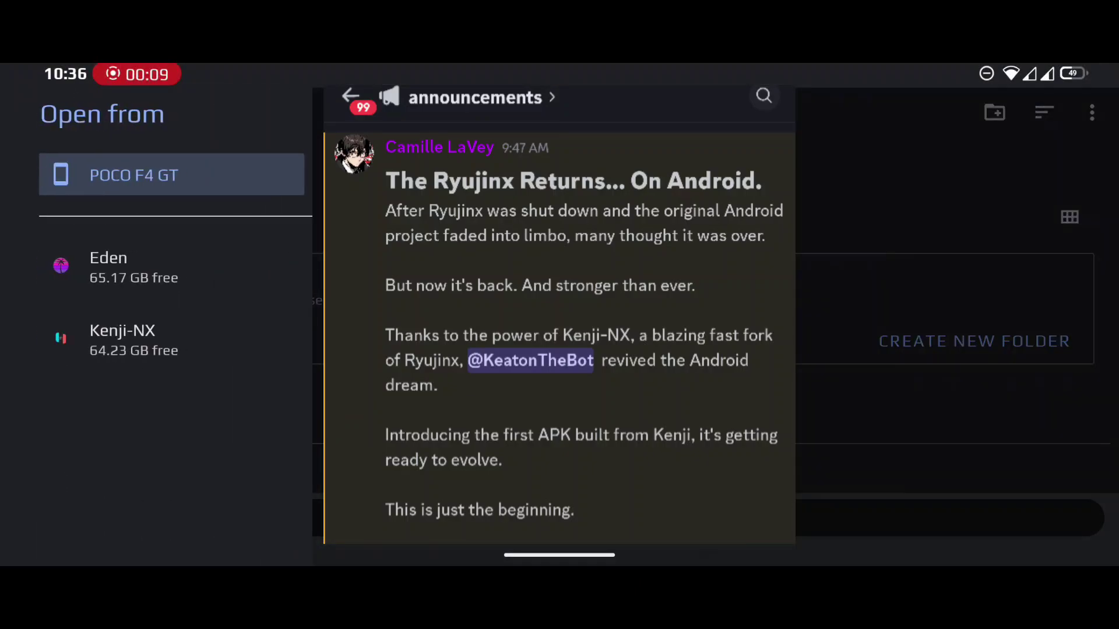
{"action": "left_click", "coordinate": [105, 173]}
{"action": "scroll", "coordinate": [880, 315], "scroll_direction": "down", "scroll_amount": 5}
{"action": "scroll", "coordinate": [881, 316], "scroll_direction": "down", "scroll_amount": 3}
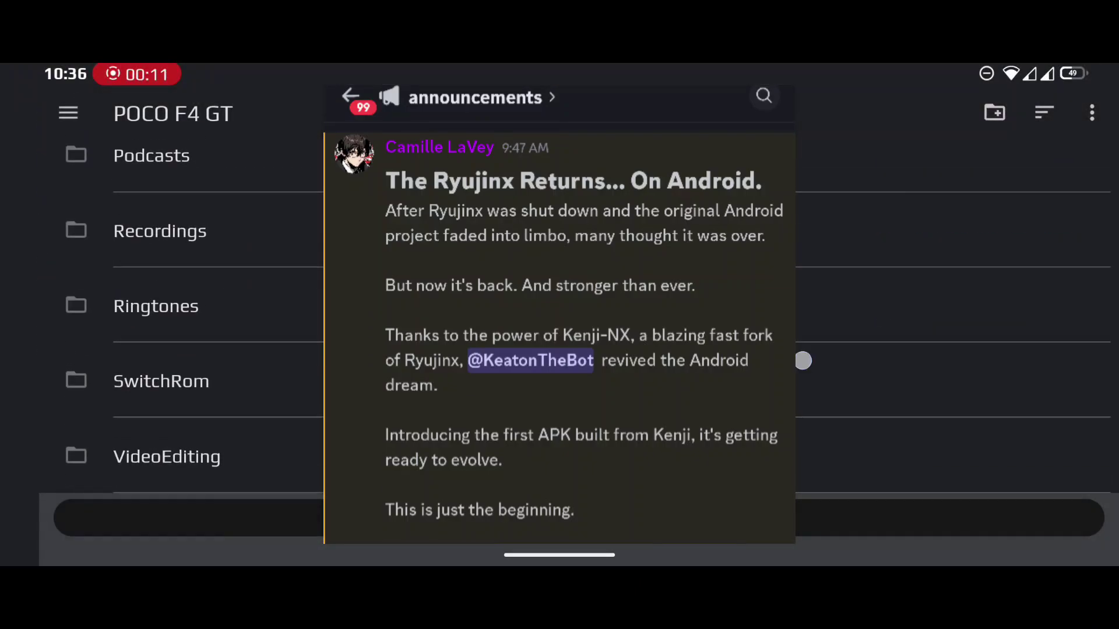
{"action": "left_click", "coordinate": [840, 382]}
{"action": "left_click", "coordinate": [962, 518]}
{"action": "left_click", "coordinate": [821, 370]}
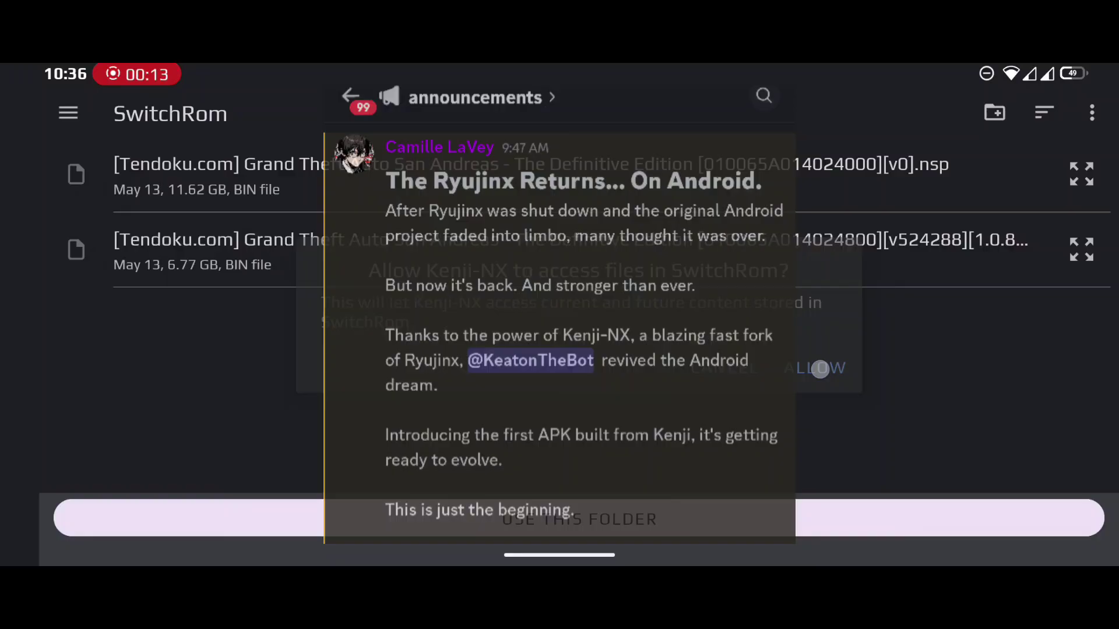
{"action": "left_click", "coordinate": [824, 385]}
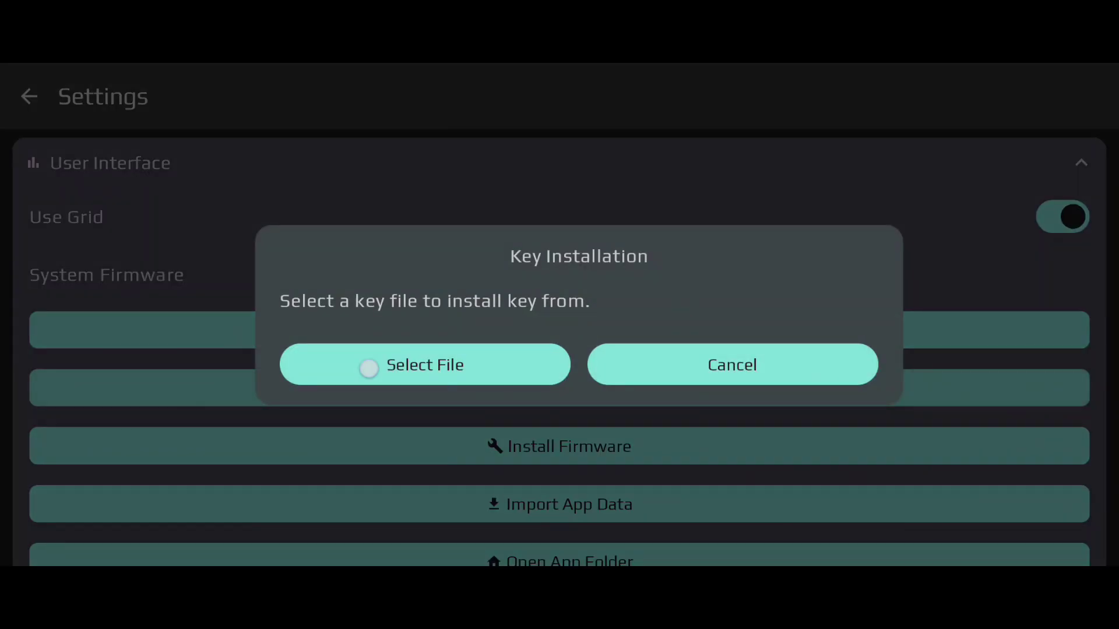
Browse to POCO F4 GT > EMULATORS > Keys v19.0.1 to select a key file
{"action": "left_click", "coordinate": [368, 369]}
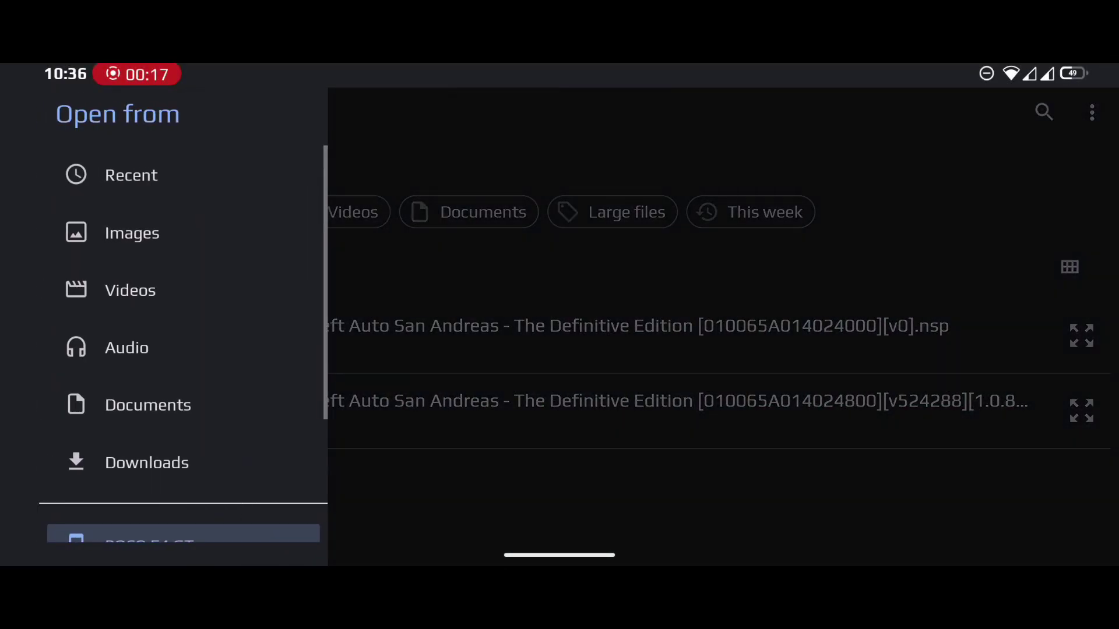
{"action": "scroll", "coordinate": [130, 380], "scroll_direction": "down", "scroll_amount": 2}
{"action": "left_click", "coordinate": [135, 410]}
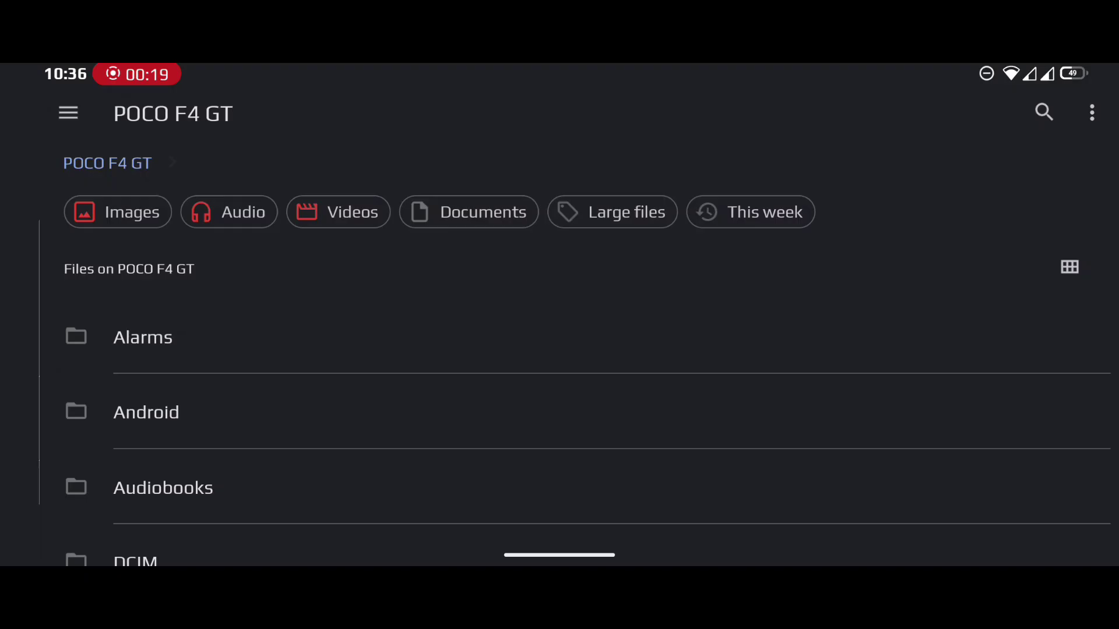
{"action": "scroll", "coordinate": [144, 480], "scroll_direction": "down", "scroll_amount": 3}
{"action": "left_click", "coordinate": [188, 537]}
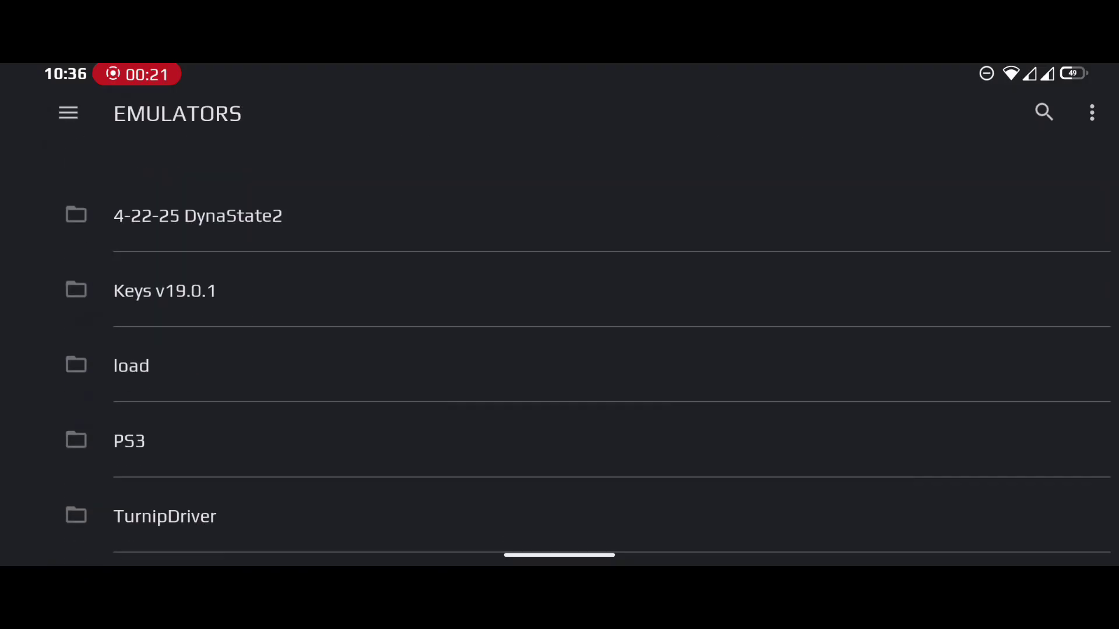
{"action": "left_click", "coordinate": [154, 261]}
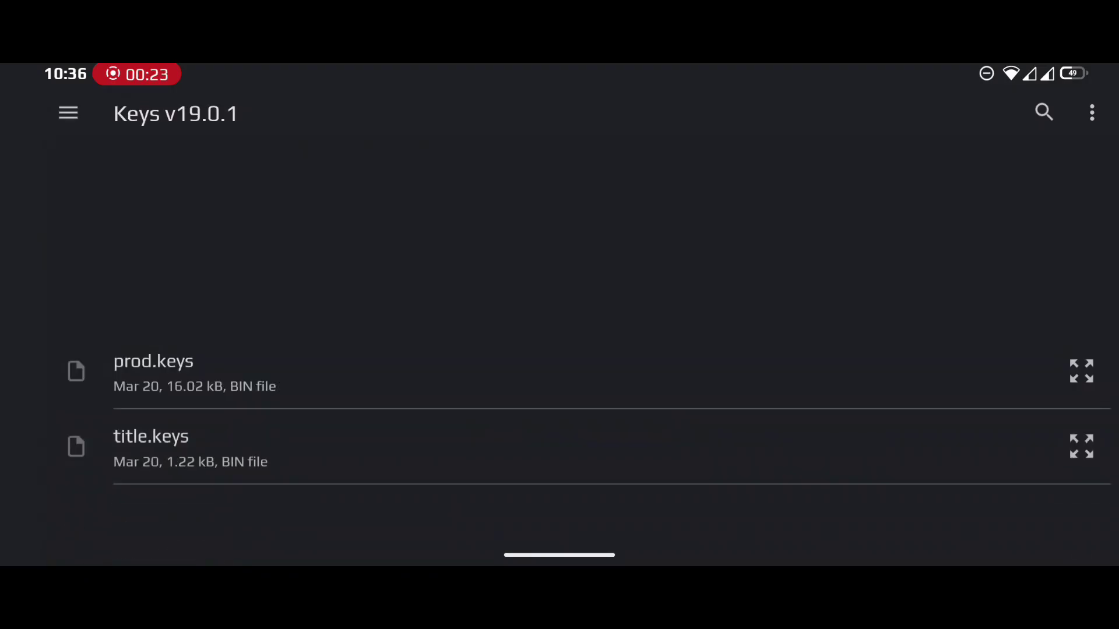